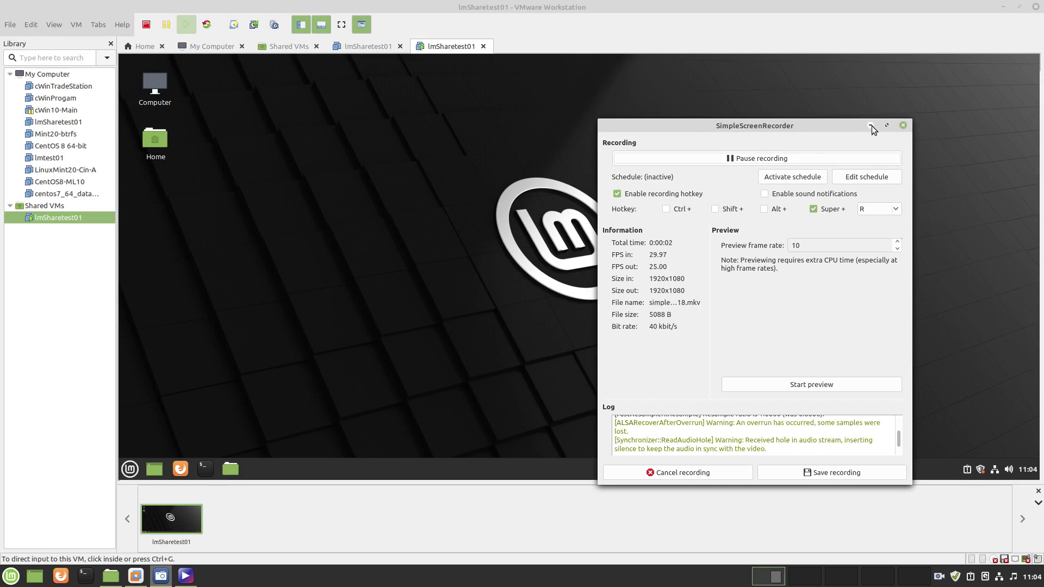
Minimize the SimpleScreenRecorder window to reveal the Linux Mint guest desktop
left_click(872, 126)
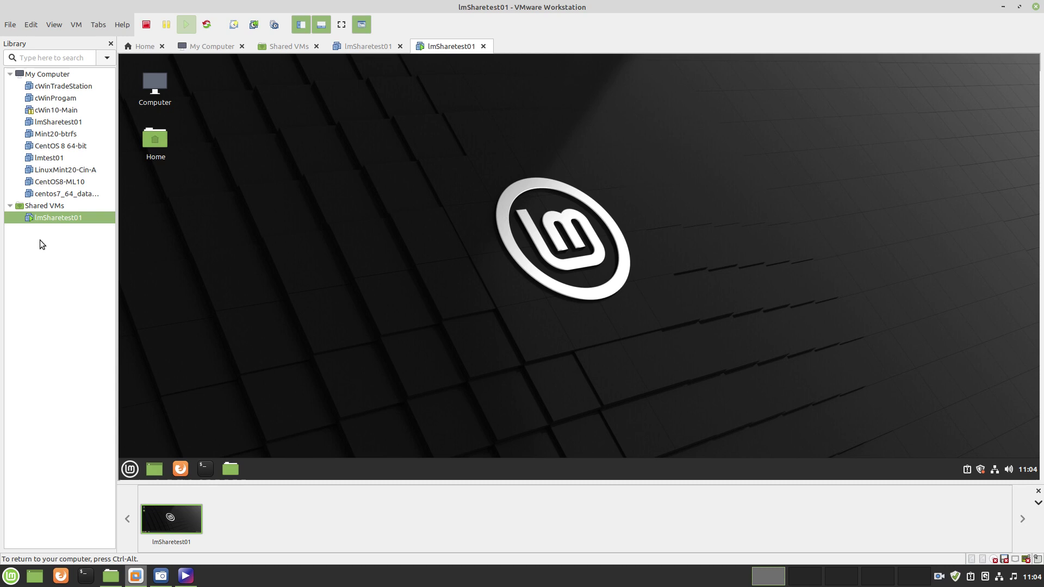
right_click(47, 219)
left_click(86, 403)
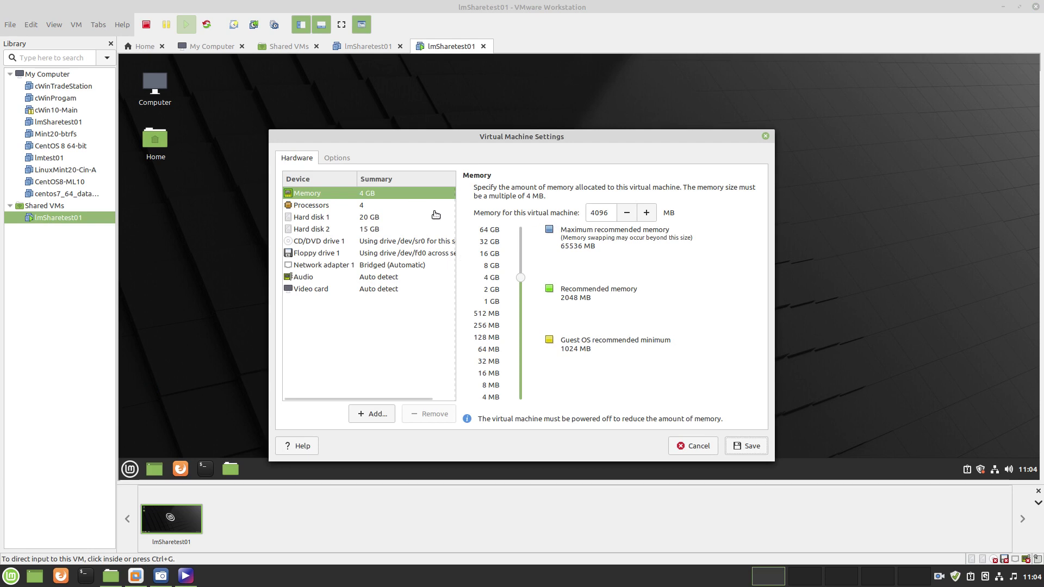
left_click(314, 219)
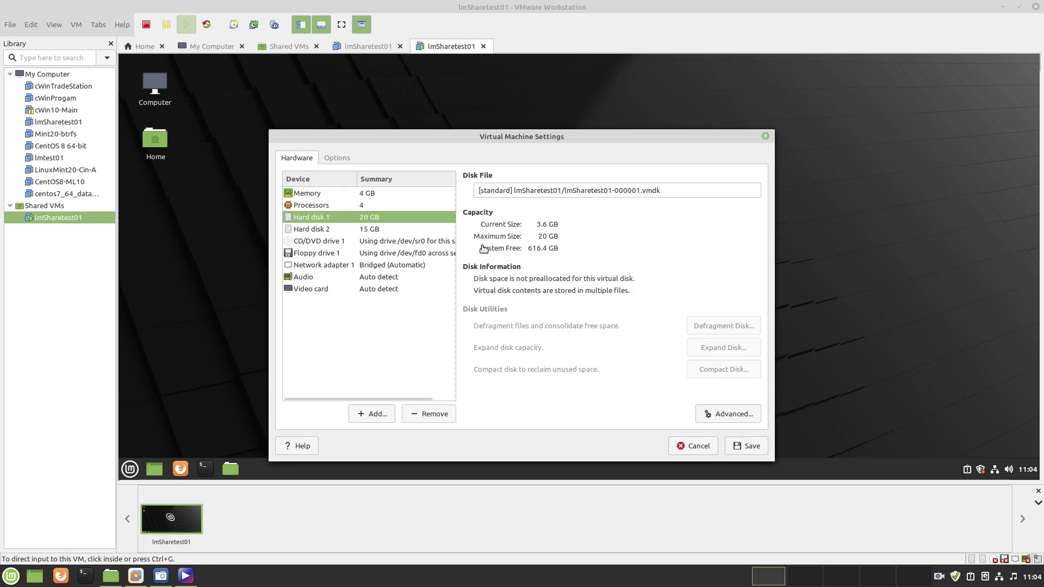
left_click(301, 233)
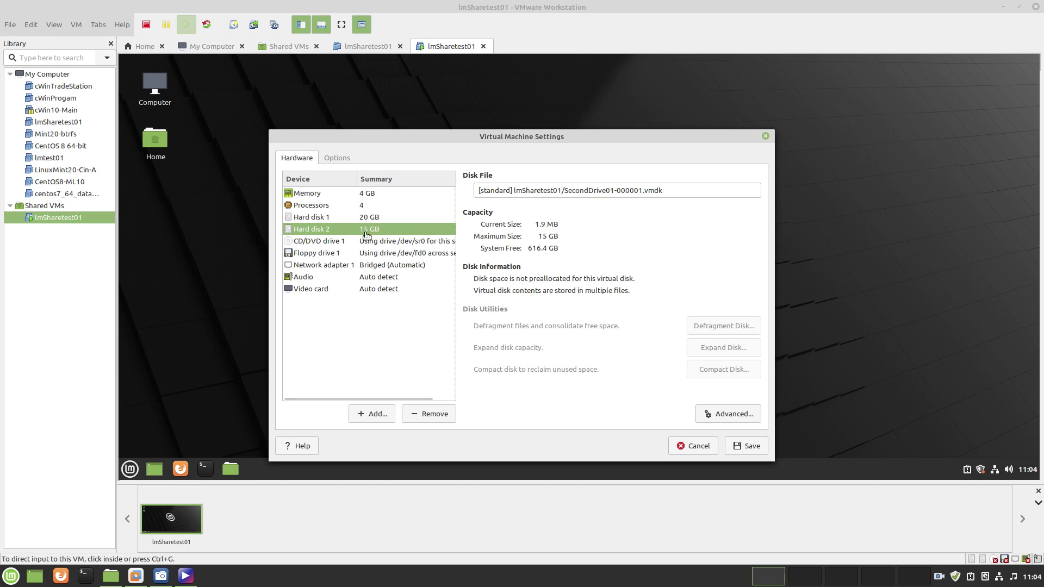
left_click(701, 447)
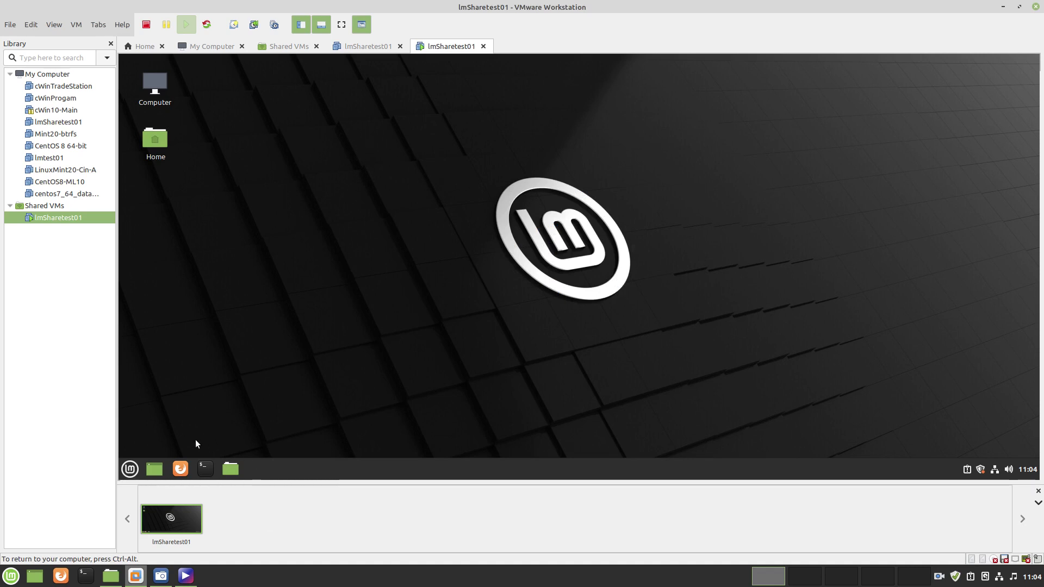
left_click(129, 469)
mouse_move(247, 382)
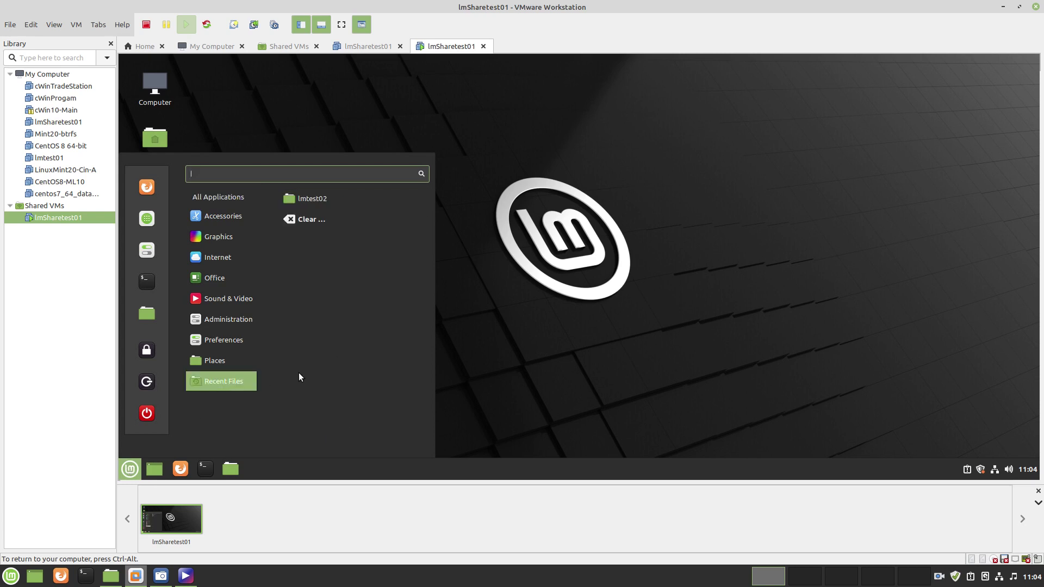
left_click(560, 256)
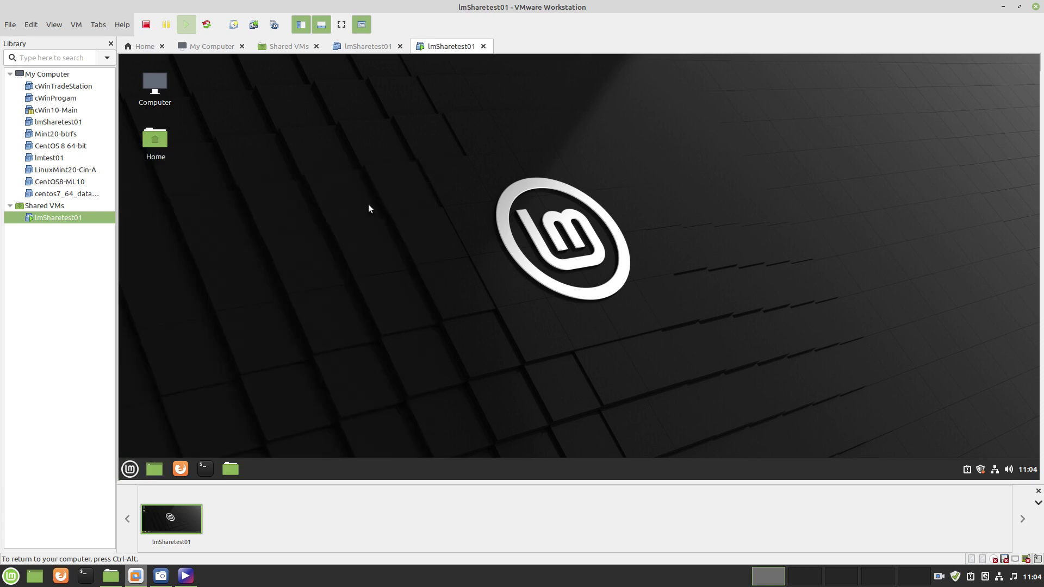
left_click(121, 24)
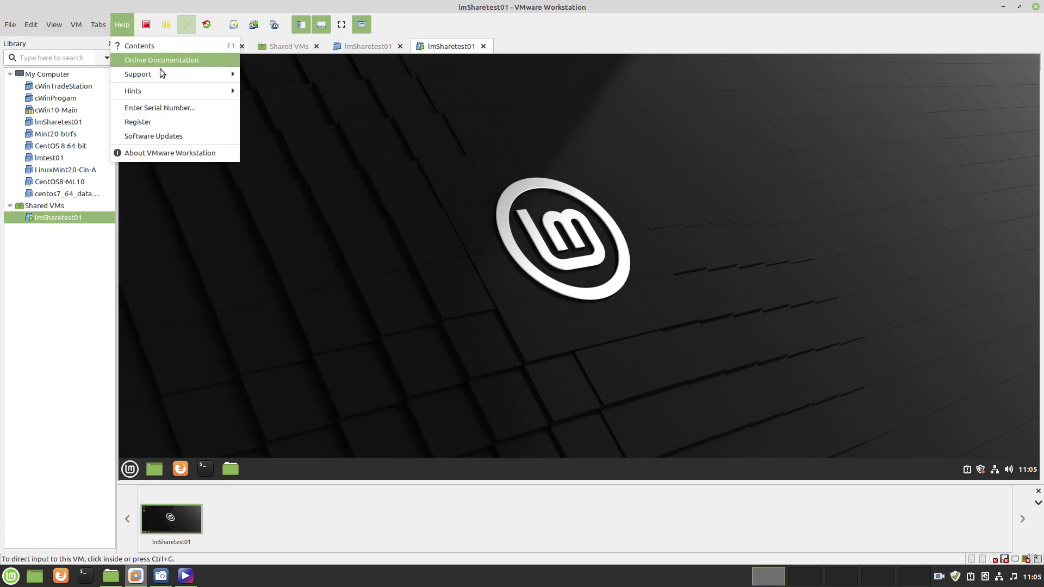
left_click(151, 154)
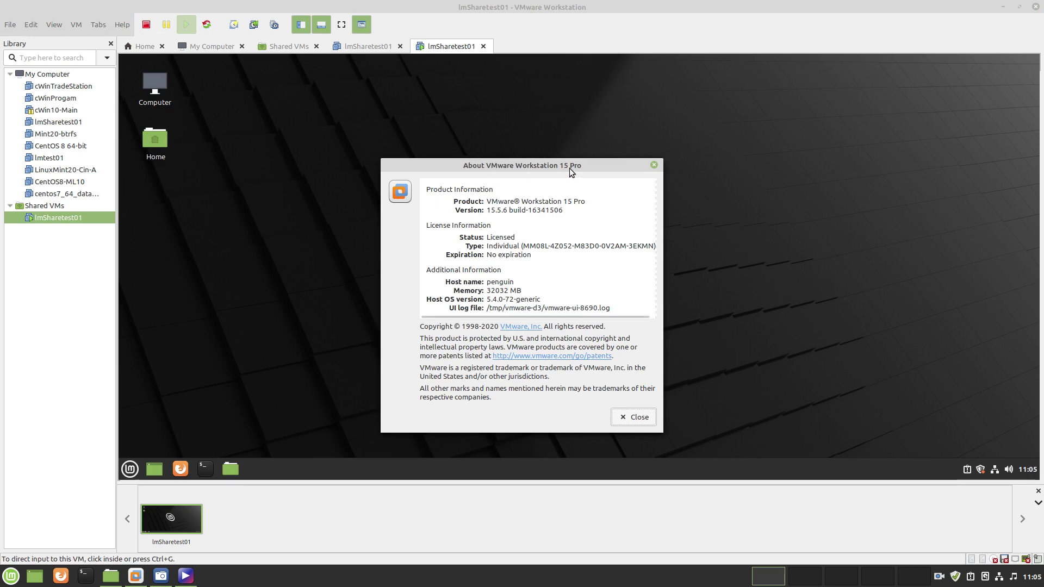
left_click(627, 417)
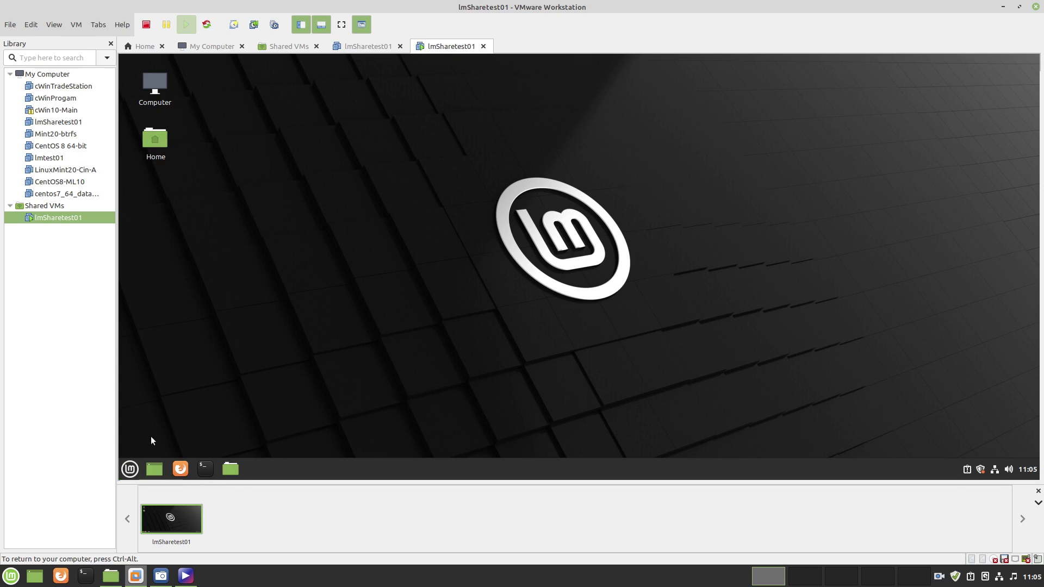
Launch Disks by searching 'disk' in the Mint menu and select the 16 GB hard disk /dev/sdb
left_click(129, 469)
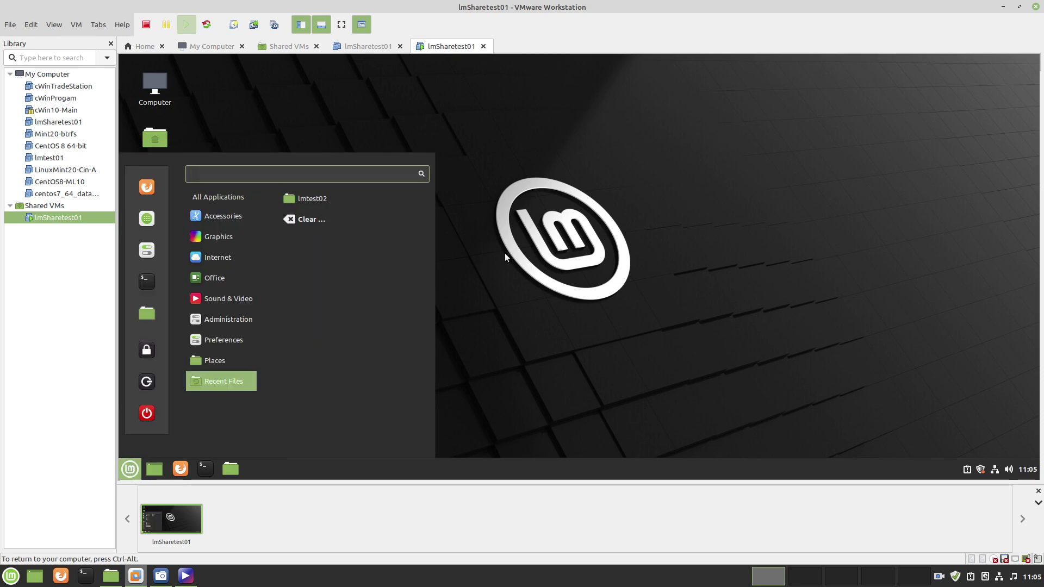
type("disk")
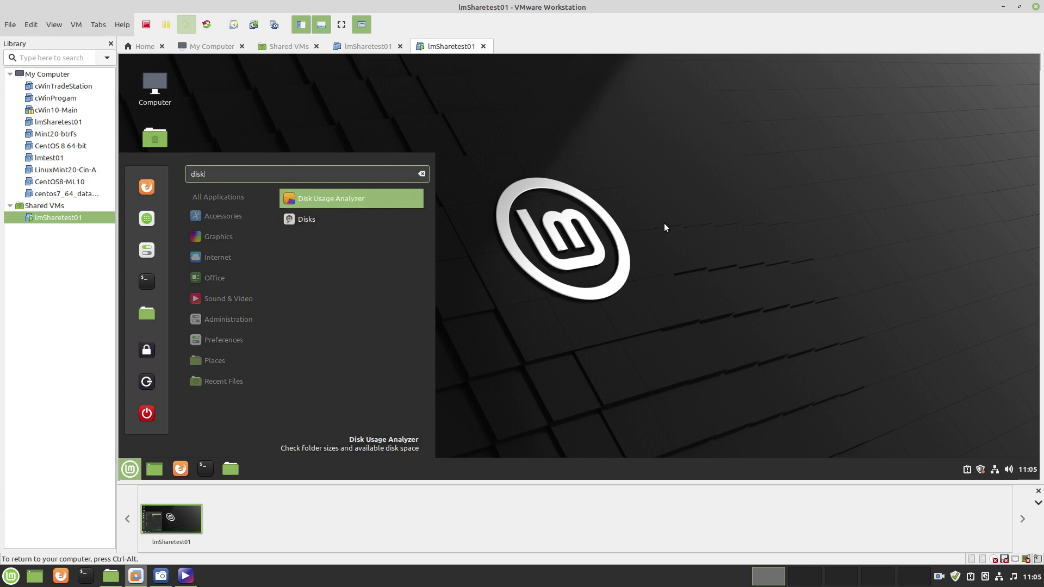
left_click(391, 219)
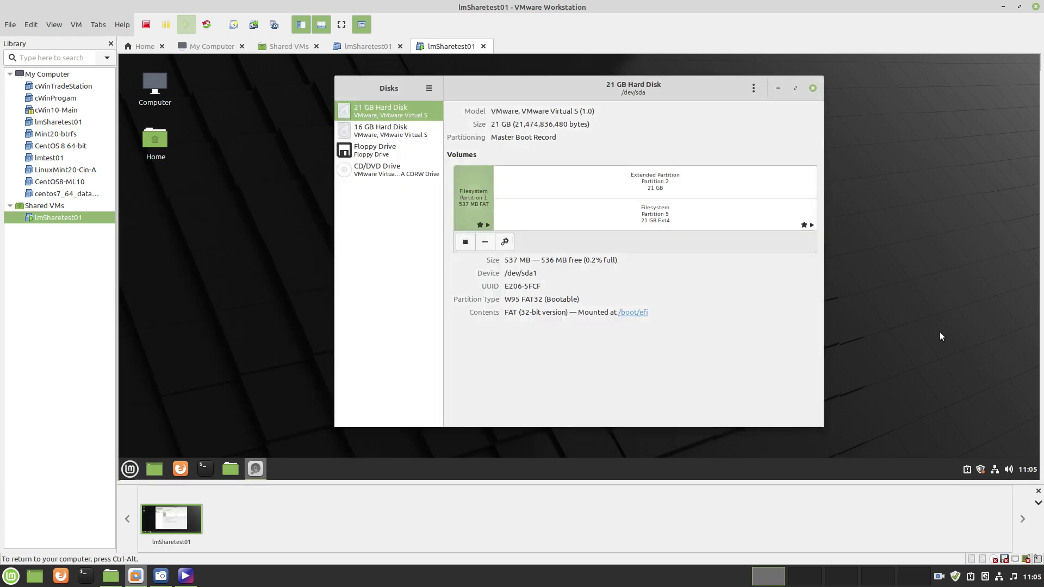
left_click(375, 132)
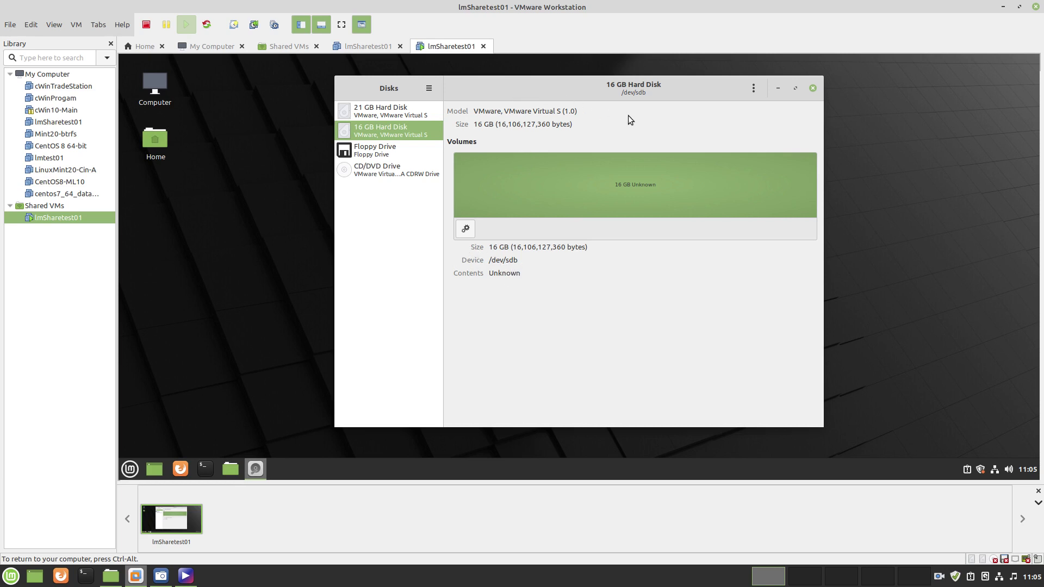
Format the 16 GB volume as Ext4 named 'drive2', authenticating with the account password
left_click(465, 231)
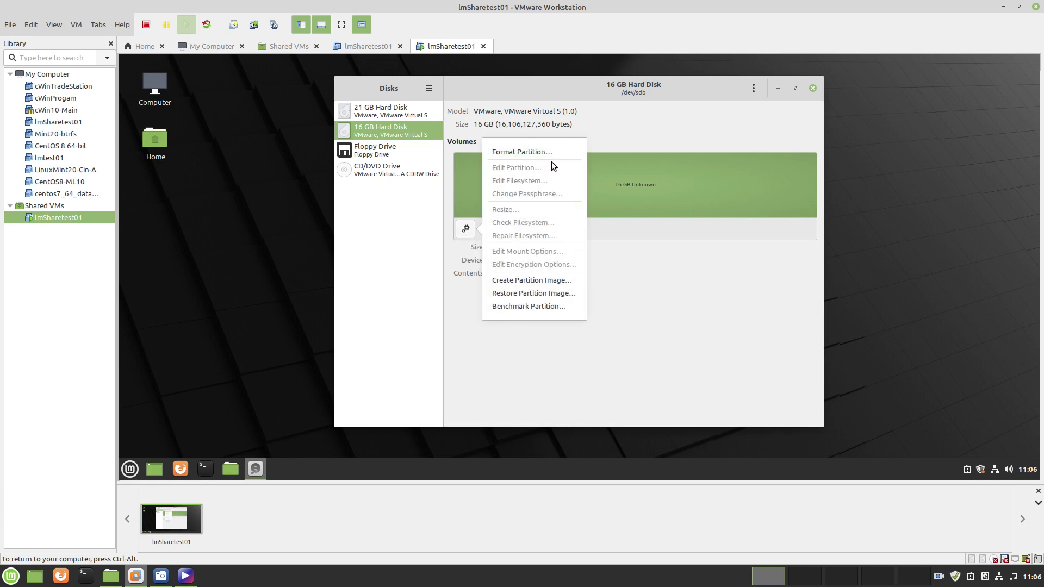
left_click(536, 153)
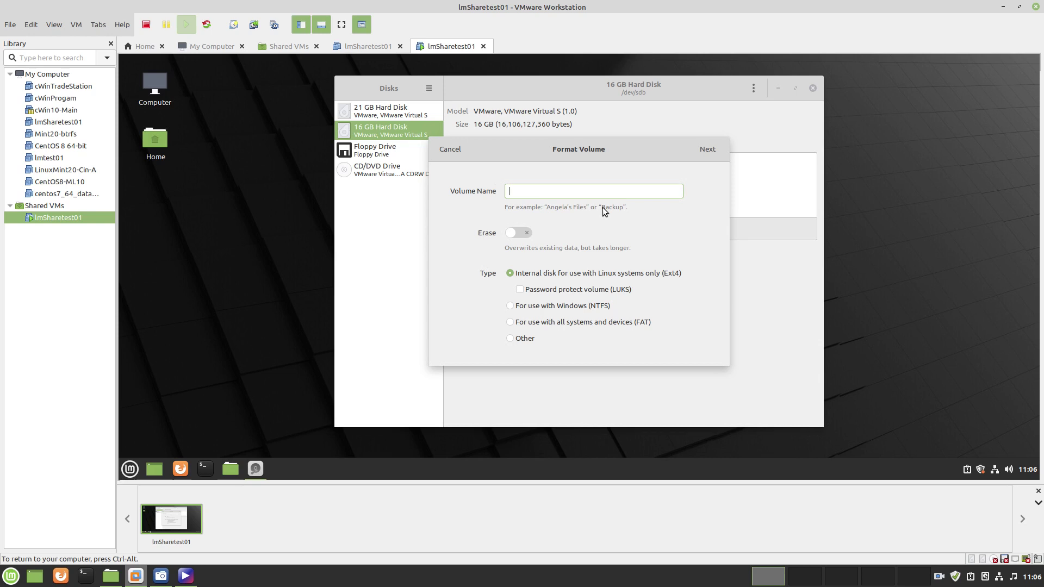
type("drive2")
left_click(706, 149)
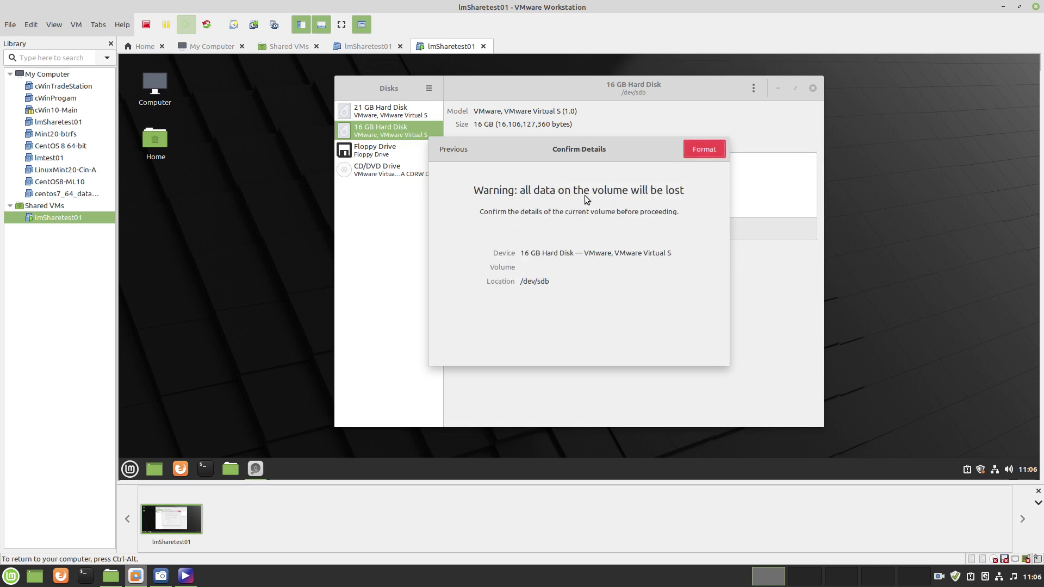
left_click(702, 149)
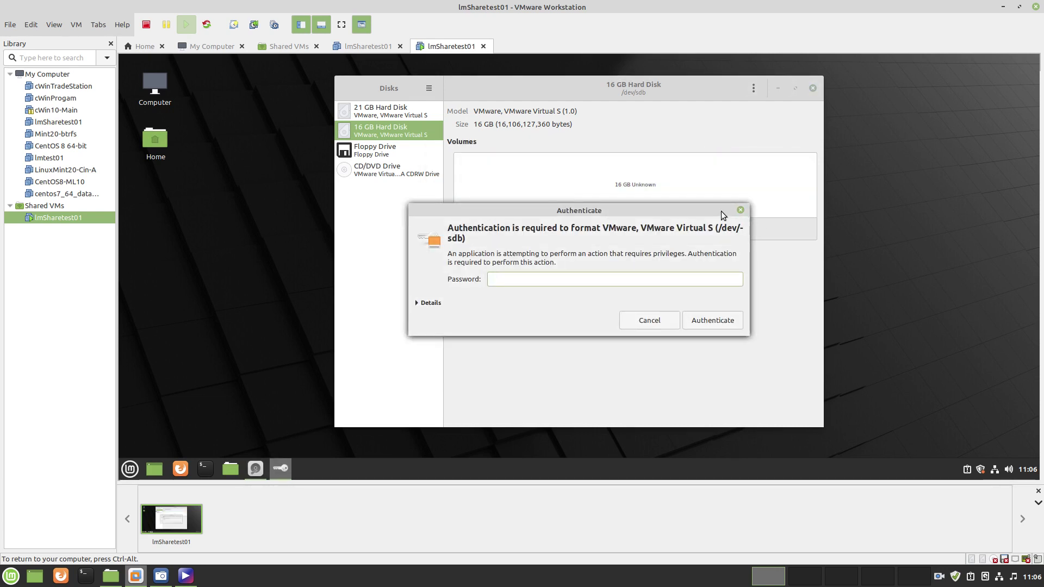
type("********")
left_click(713, 318)
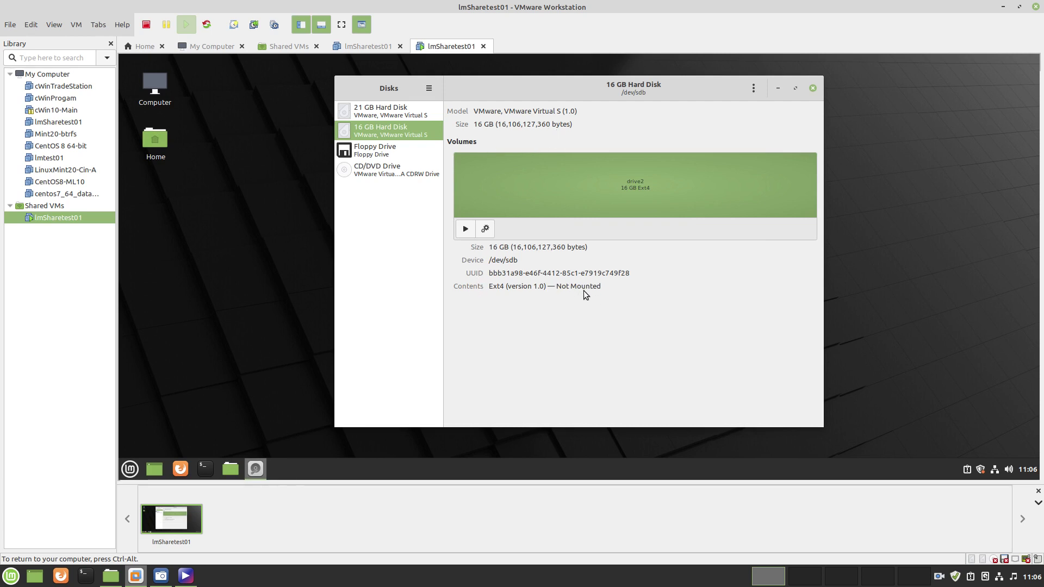
Open drive2's Edit Mount Options and switch off User Session Defaults
left_click(485, 233)
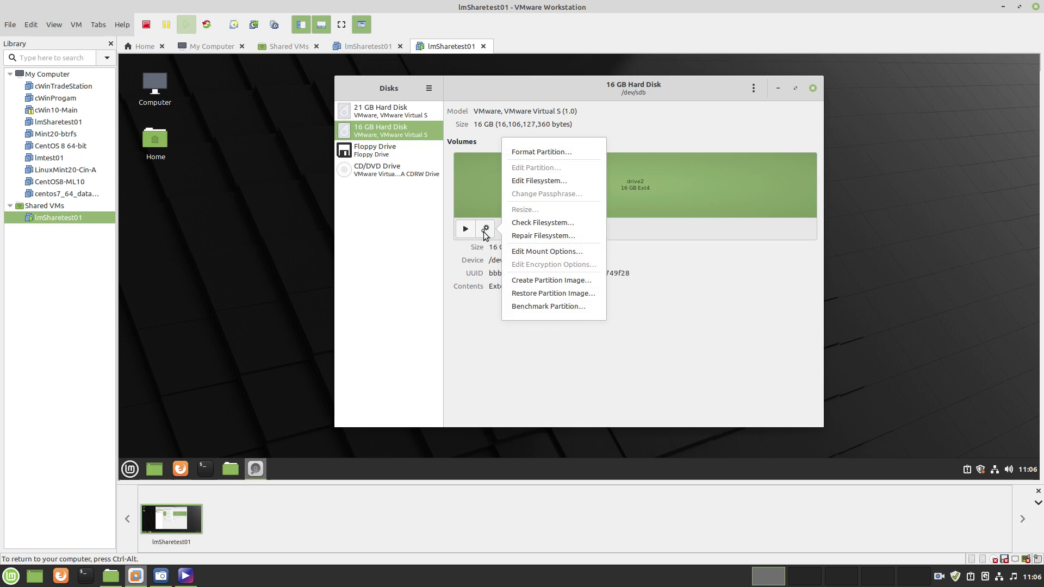
left_click(561, 253)
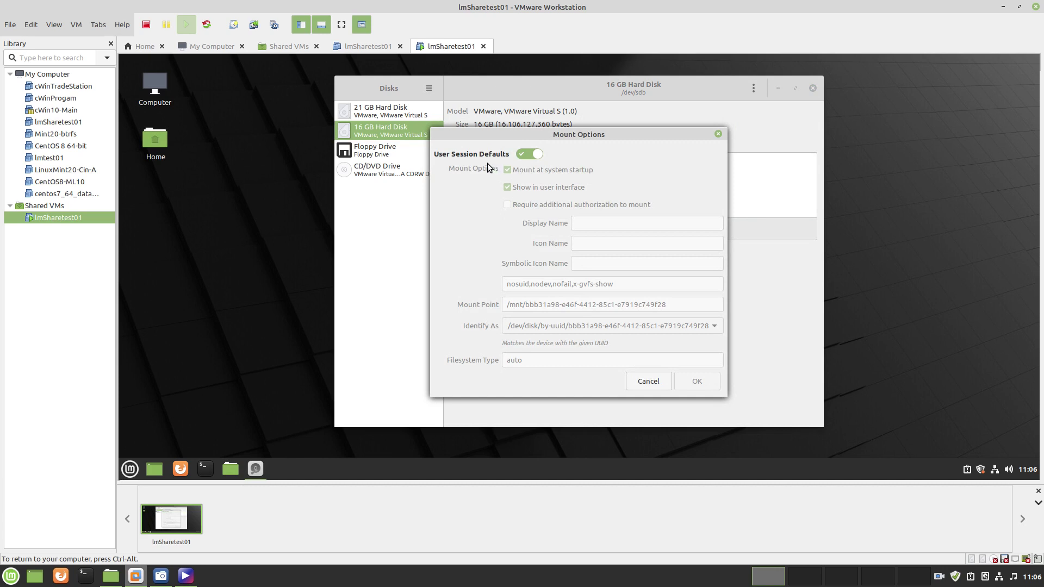
left_click(528, 155)
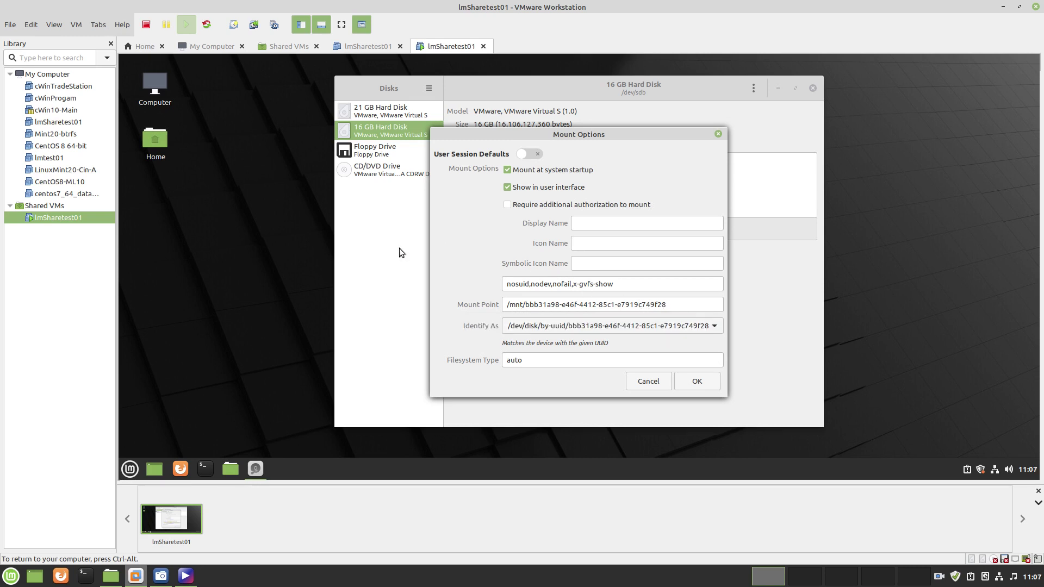
In a new terminal, run pwd, cd into Documents, and print its path with pwd
left_click(131, 470)
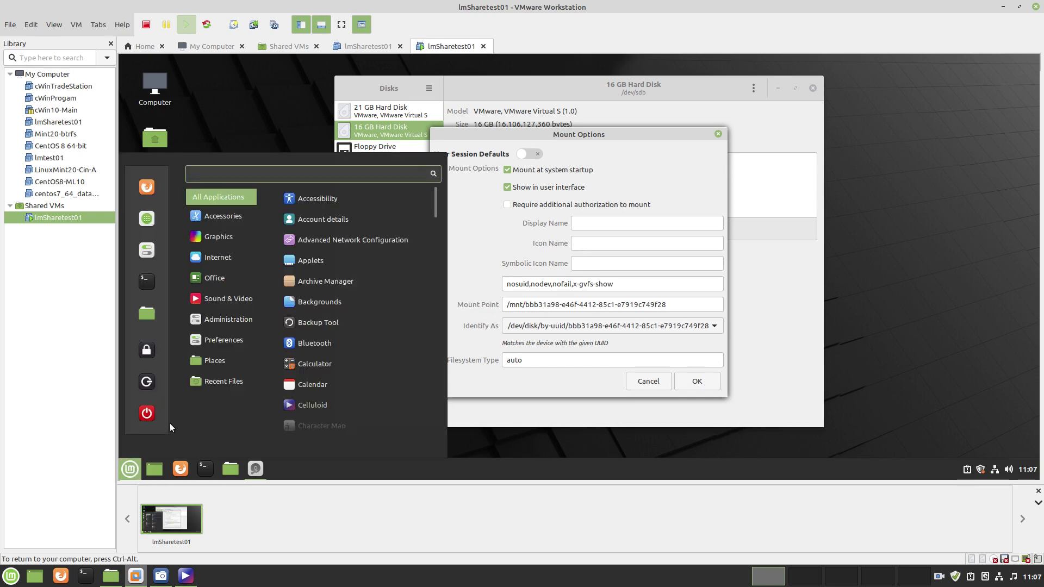
left_click(147, 282)
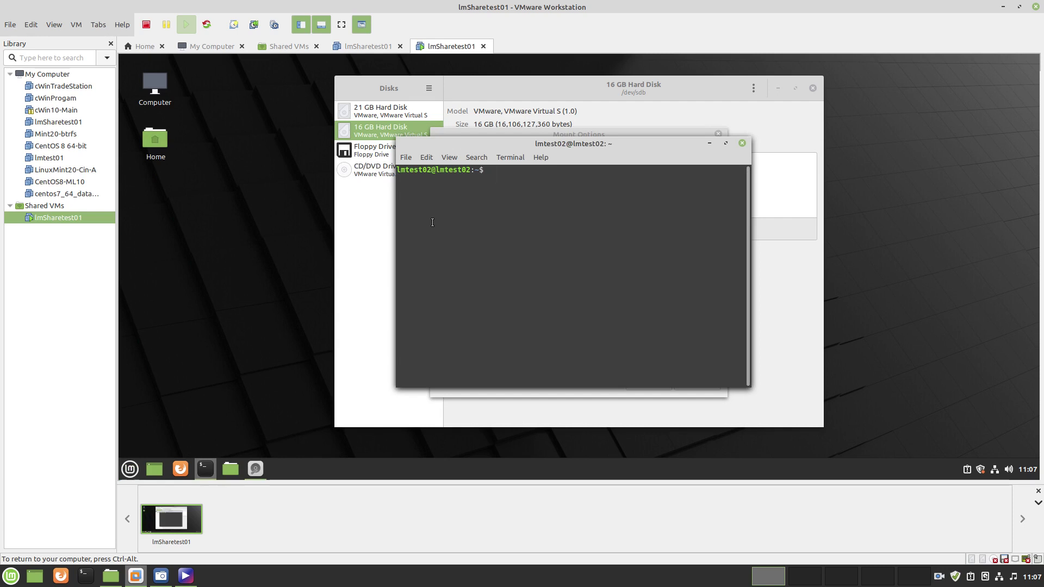
type("pwd")
key("Return")
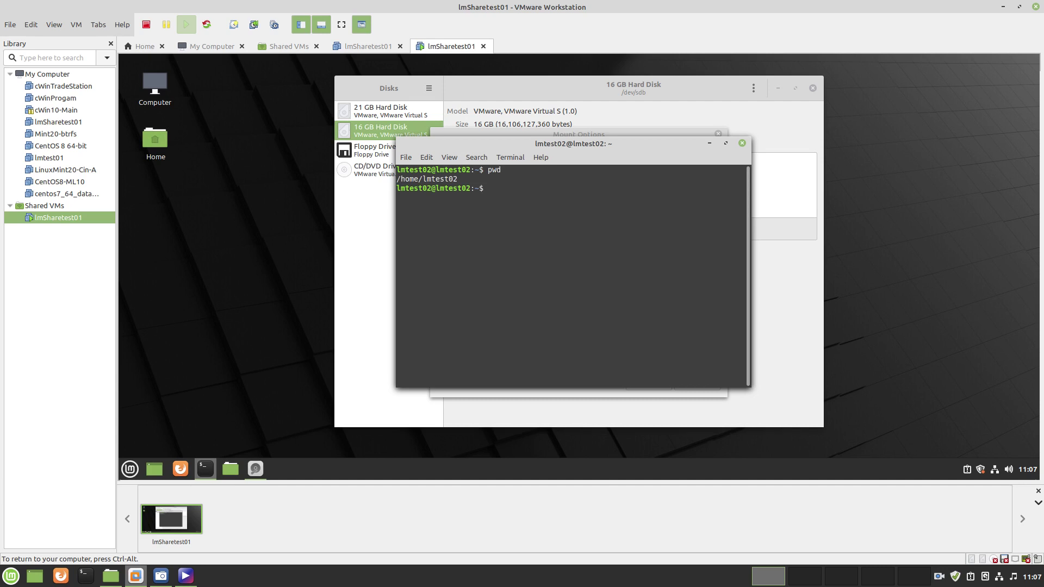
type("cd Doc")
key("Tab")
key("Return")
type("pw")
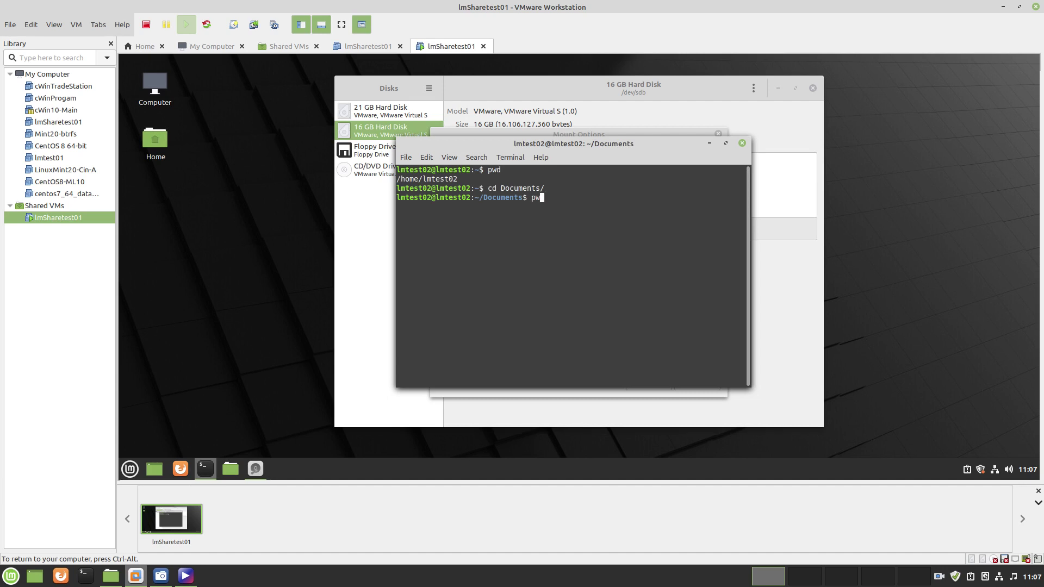
type("d")
key("Return")
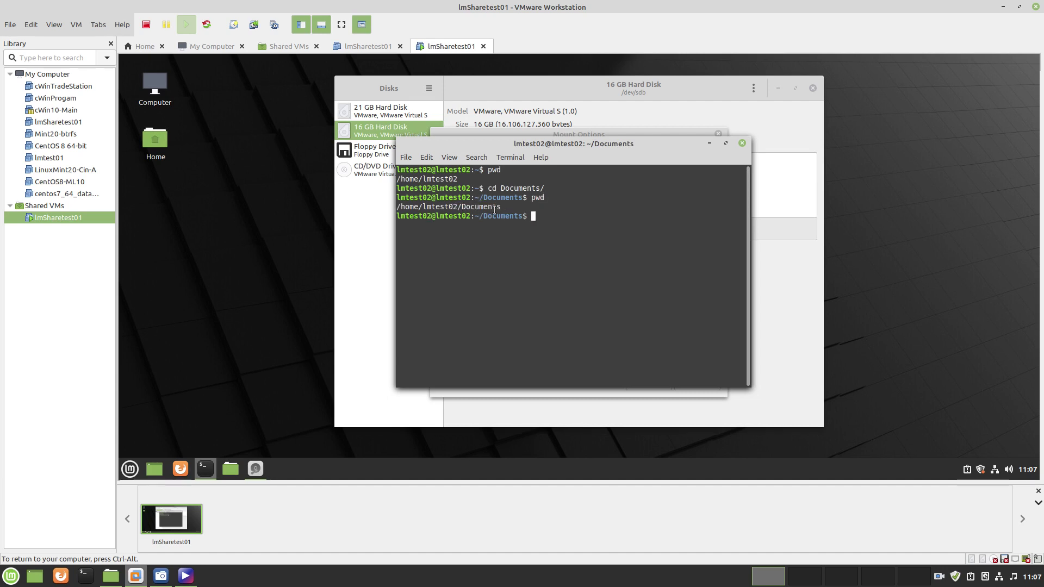
Copy the printed Documents path and minimize the terminal
left_click_drag(501, 207, 389, 206)
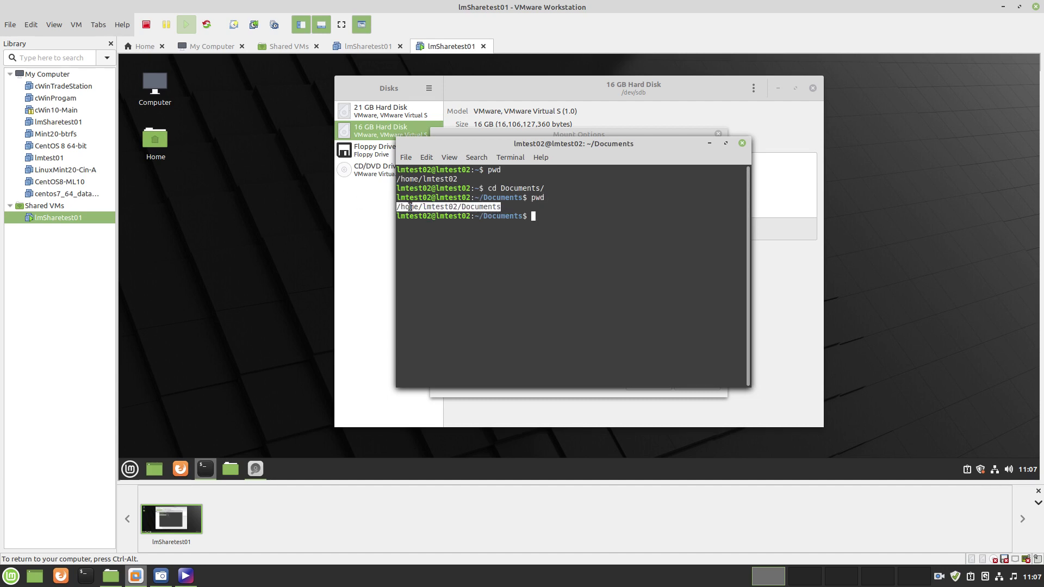
right_click(410, 207)
left_click(437, 250)
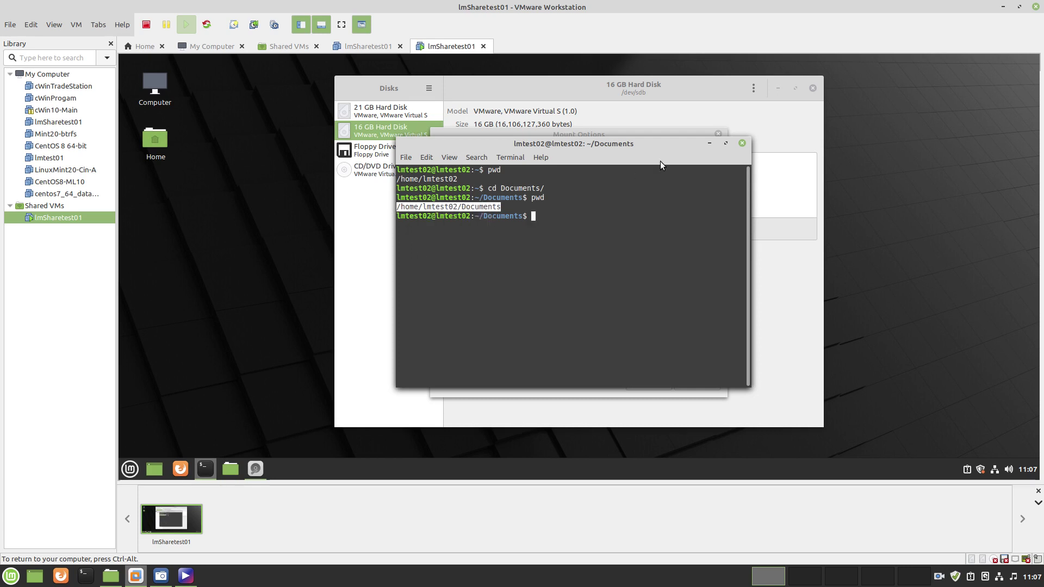
left_click(710, 143)
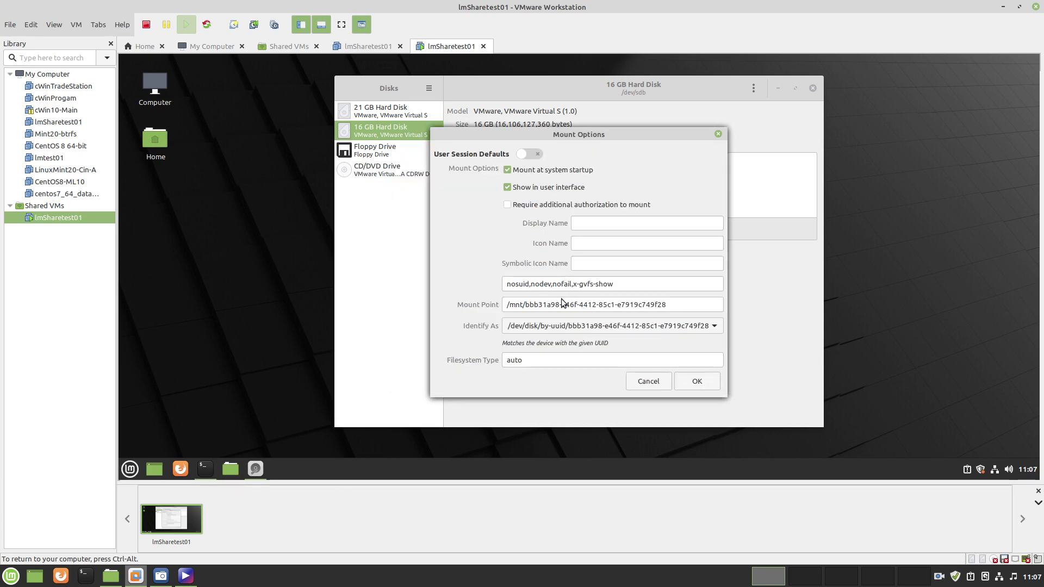
Replace /mnt in the mount point with the pasted Documents path
left_click_drag(522, 305, 499, 302)
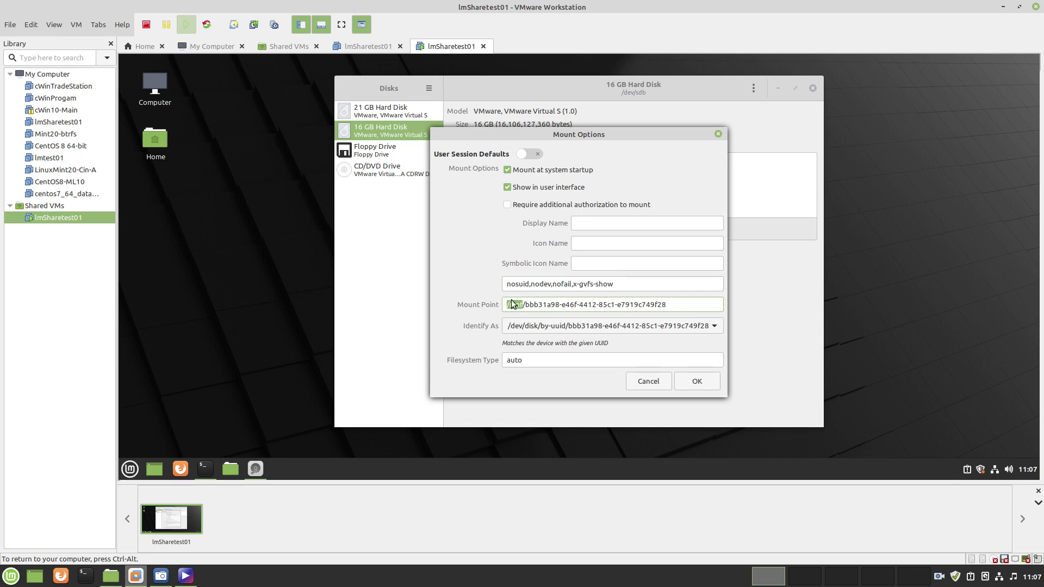
right_click(513, 305)
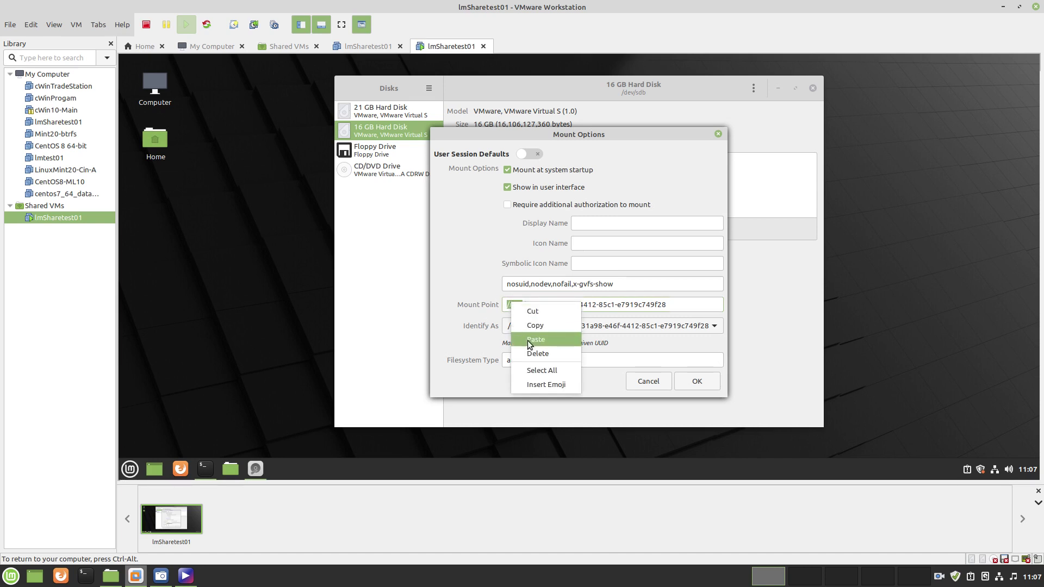
left_click(535, 339)
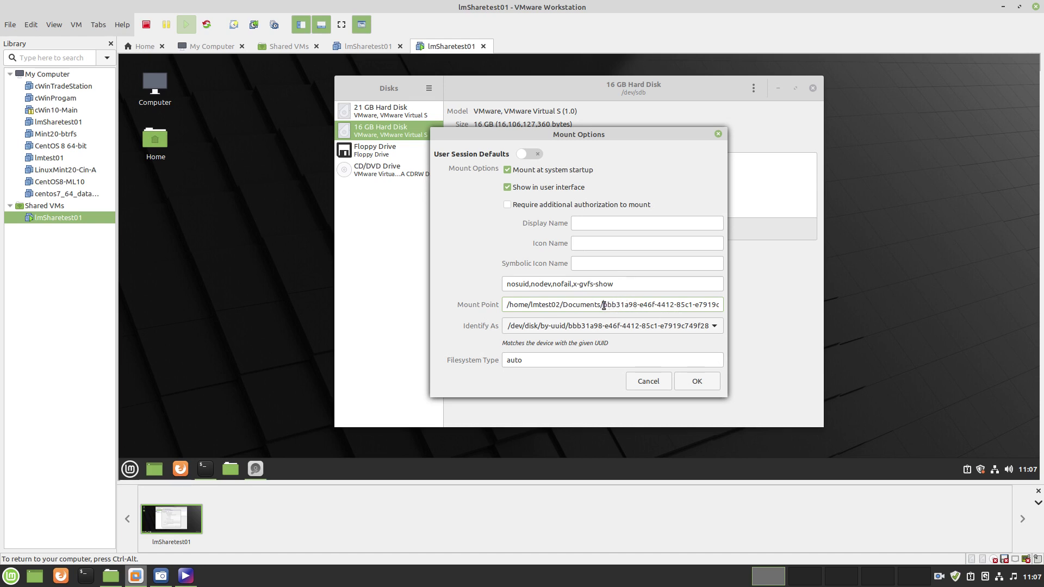
Replace the UUID folder name with 'drive2' and keep Identify As set to by-uuid
left_click_drag(604, 305, 751, 321)
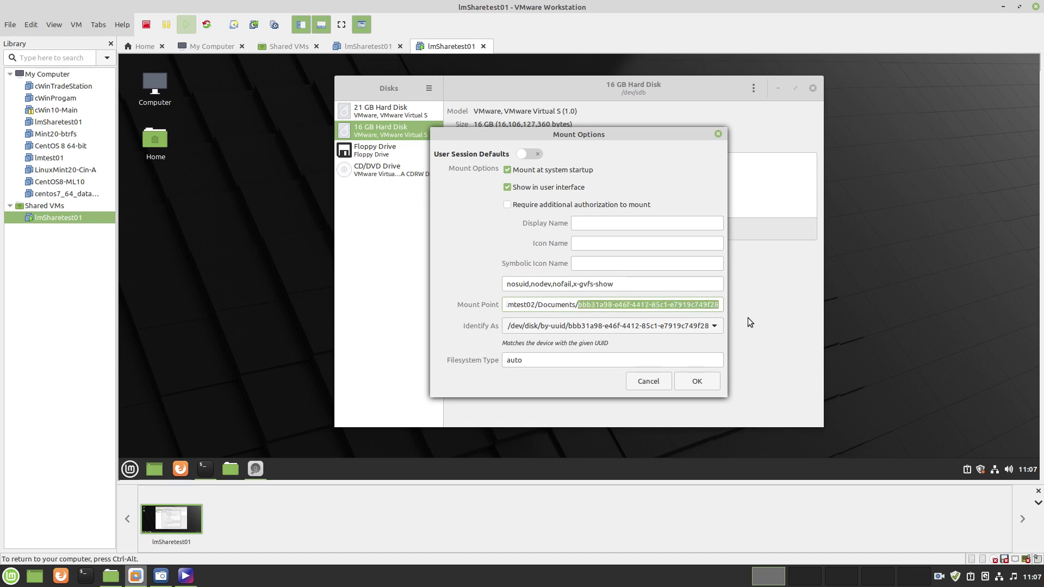
type("dric")
key("BackSpace")
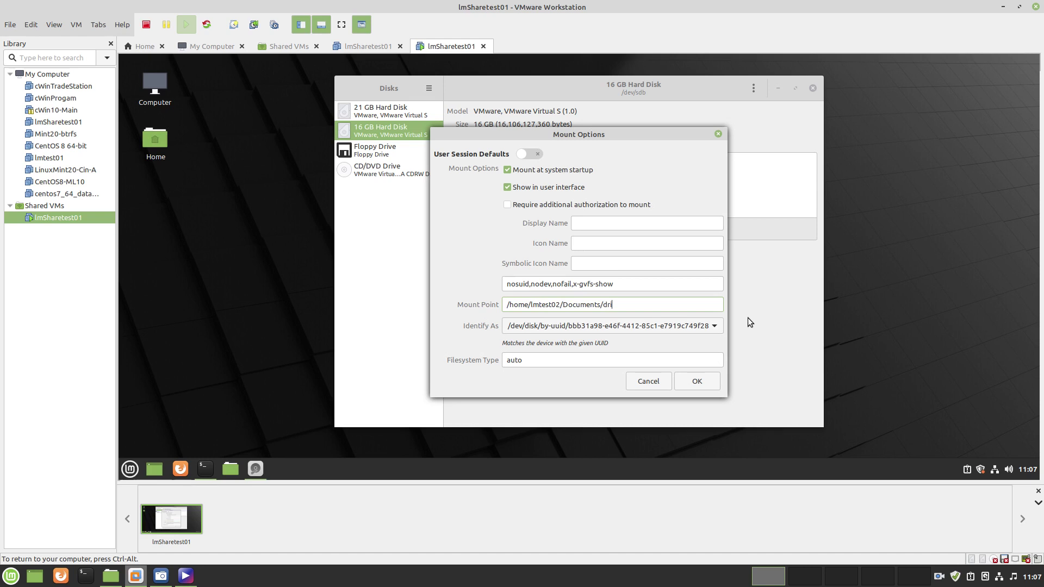
type("ve2")
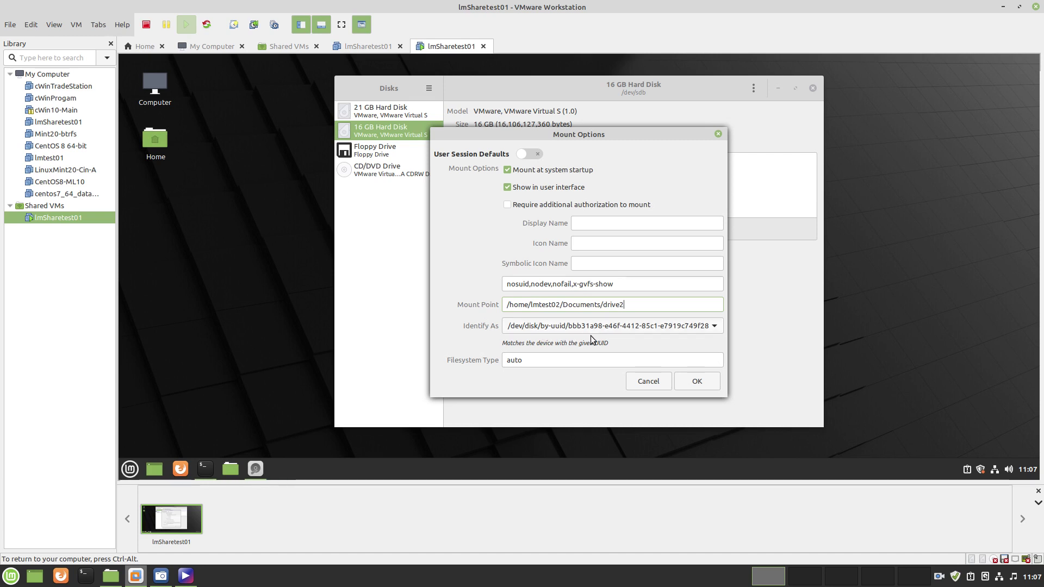
left_click(716, 328)
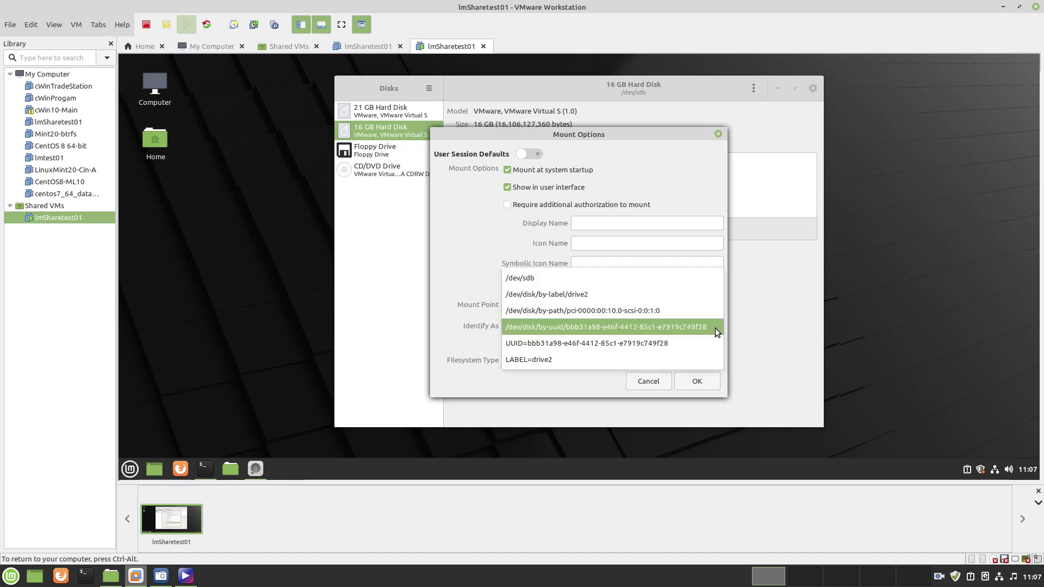
left_click(658, 325)
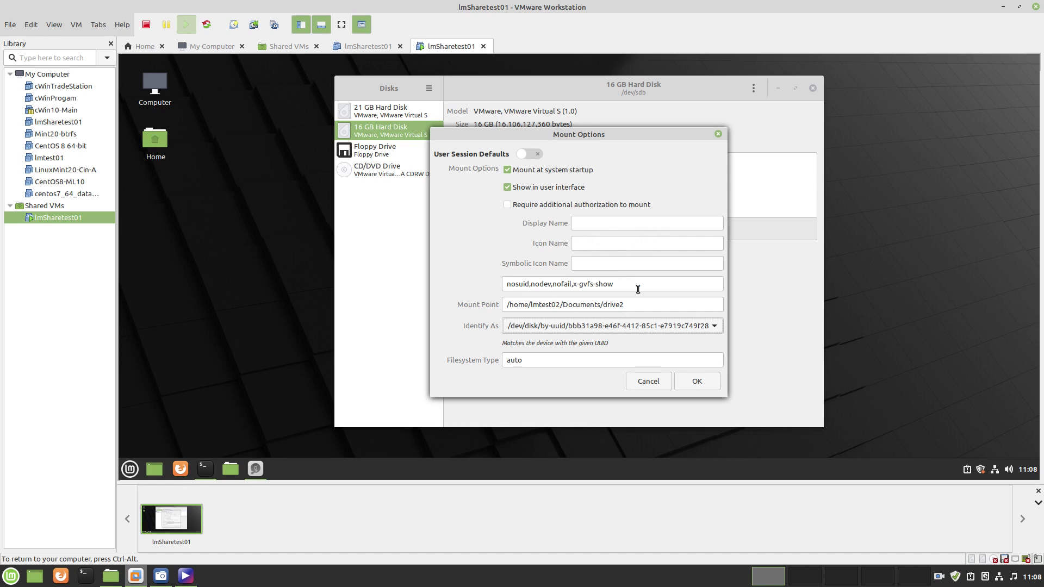
Save the mount options with password authentication and mount drive2 at ~/Documents/drive2
left_click(684, 385)
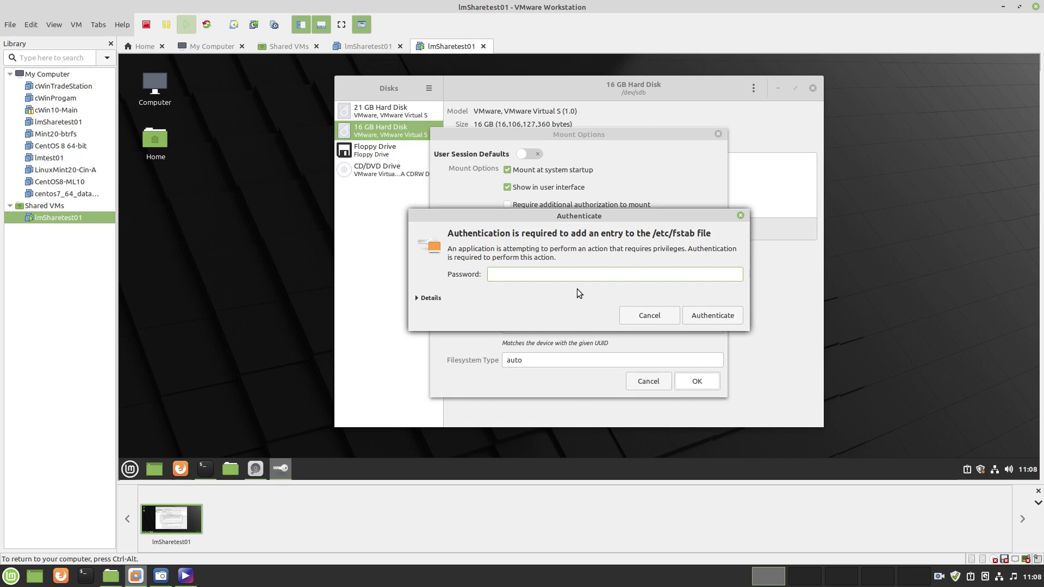
type("***********")
left_click(705, 318)
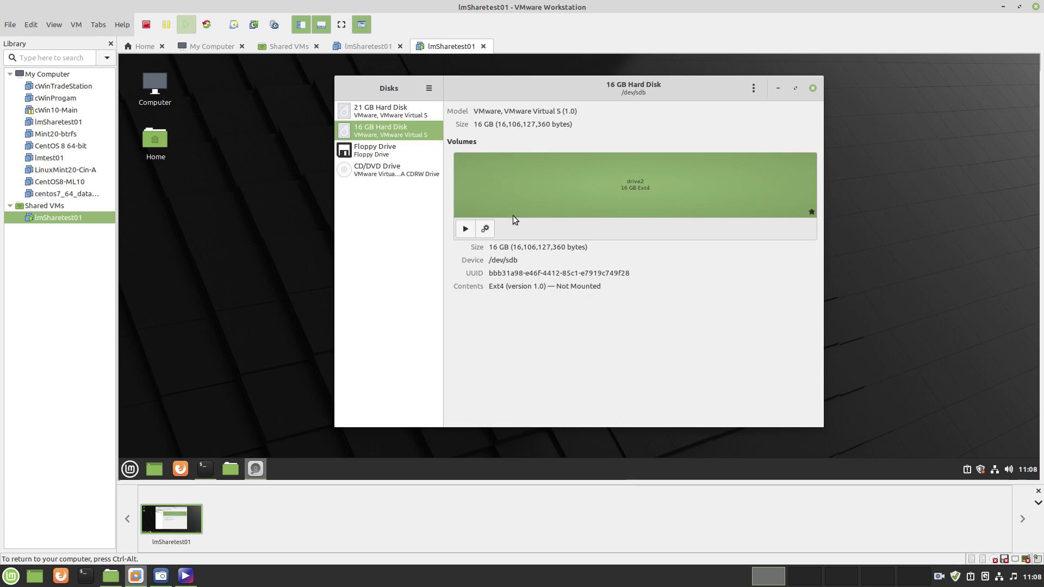
left_click(465, 229)
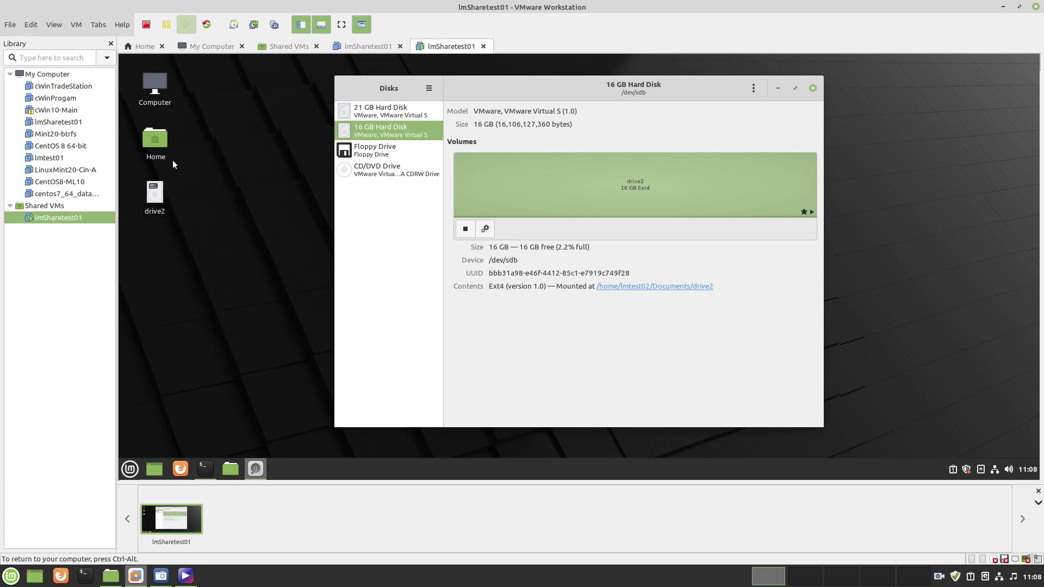
Browse Home > Documents > drive2, create a folder named '123', and close the window
double_click(154, 141)
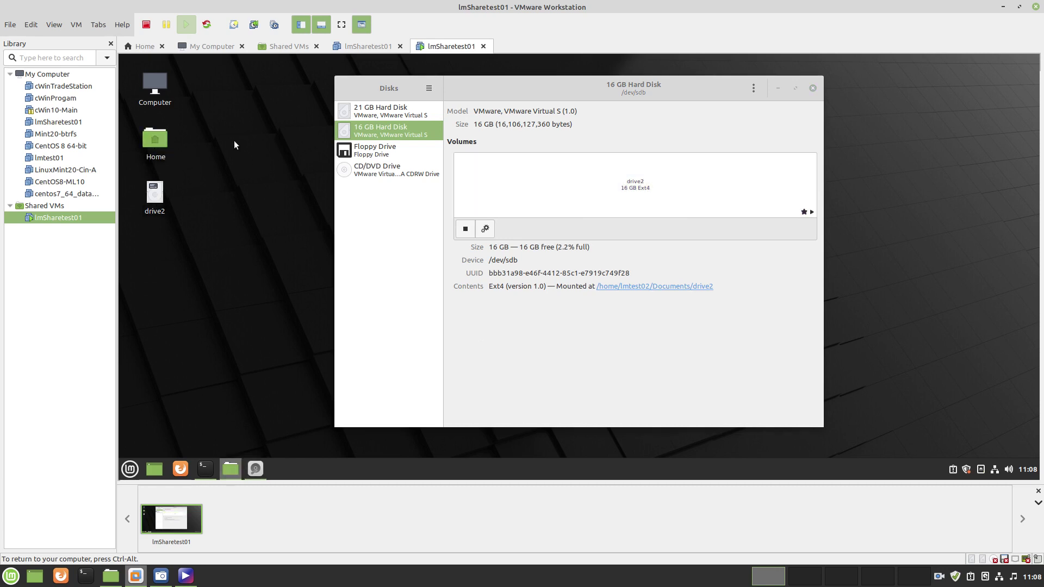
left_click(396, 208)
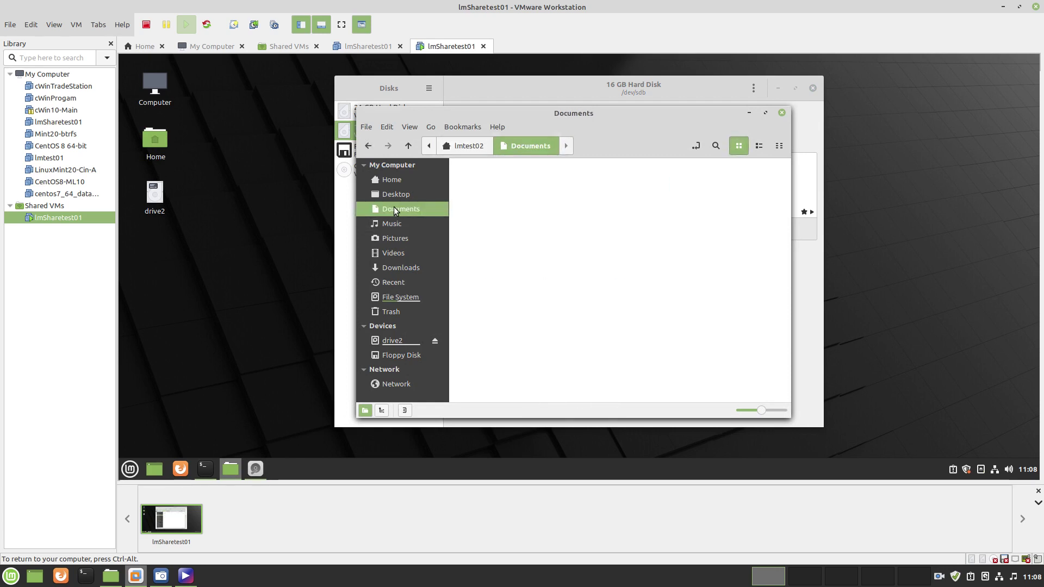
double_click(476, 184)
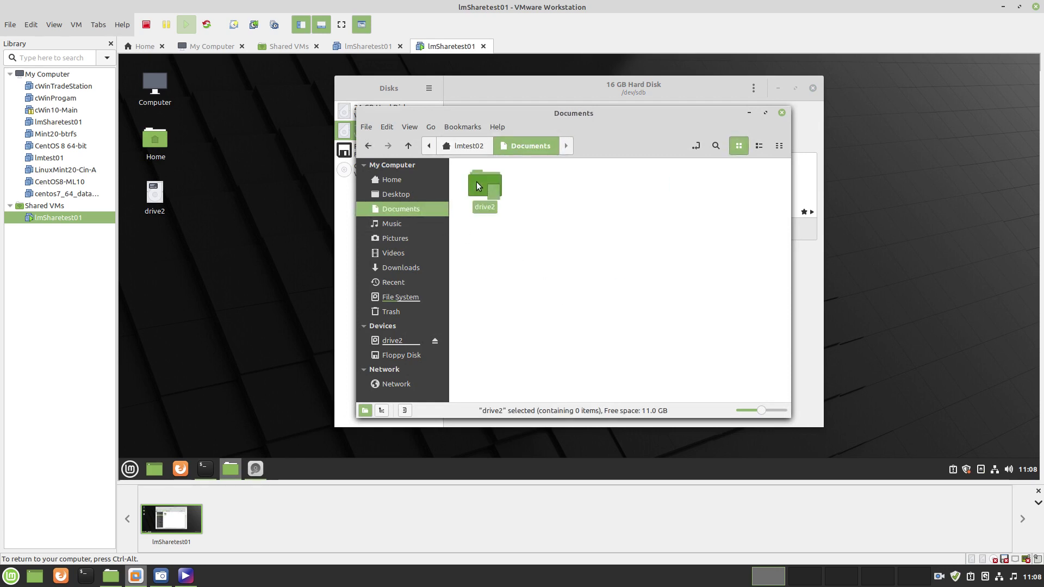
right_click(476, 181)
left_click(500, 193)
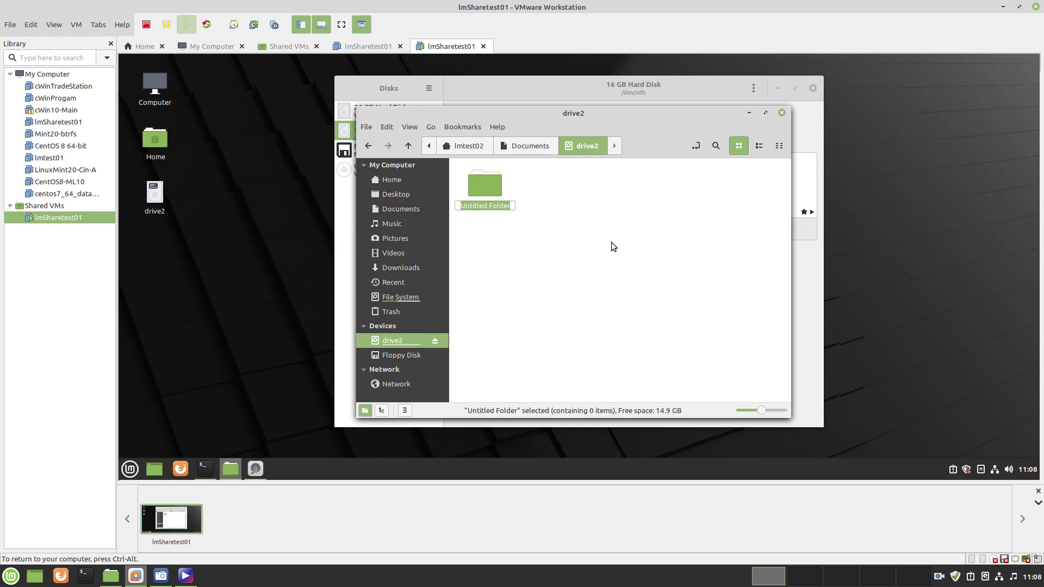
type("123")
key("Return")
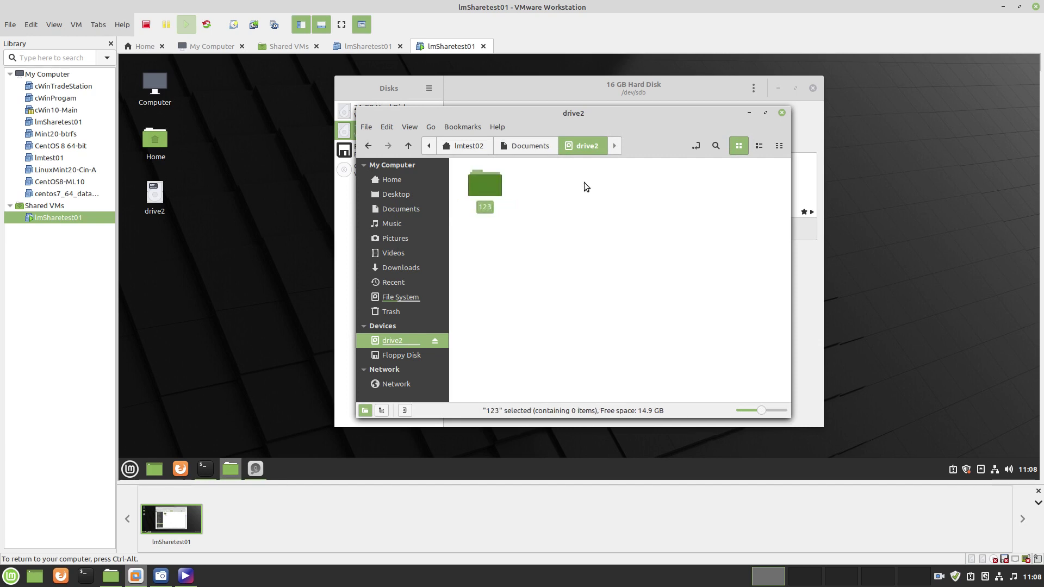
left_click(538, 195)
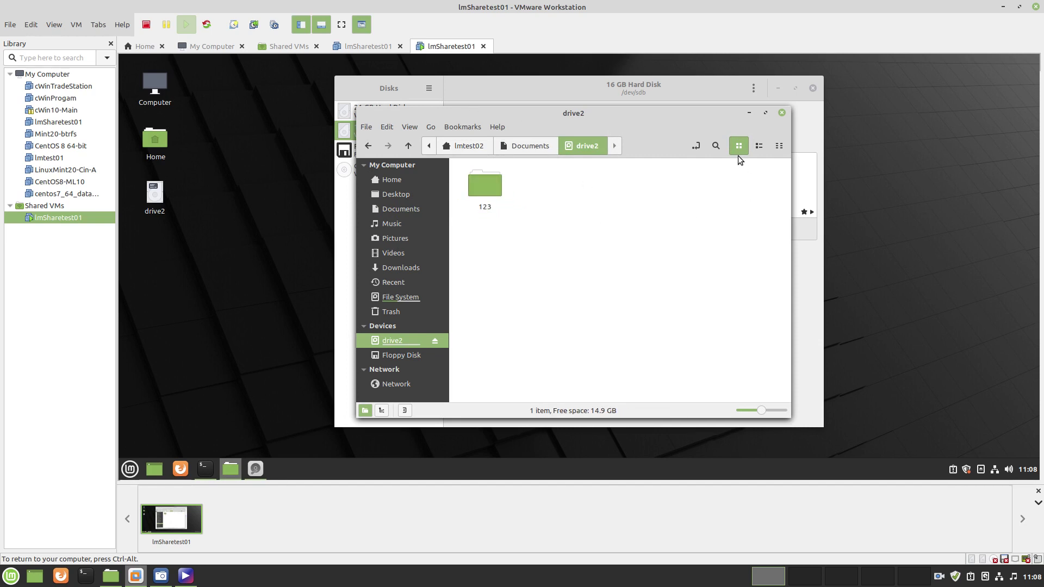
left_click(782, 113)
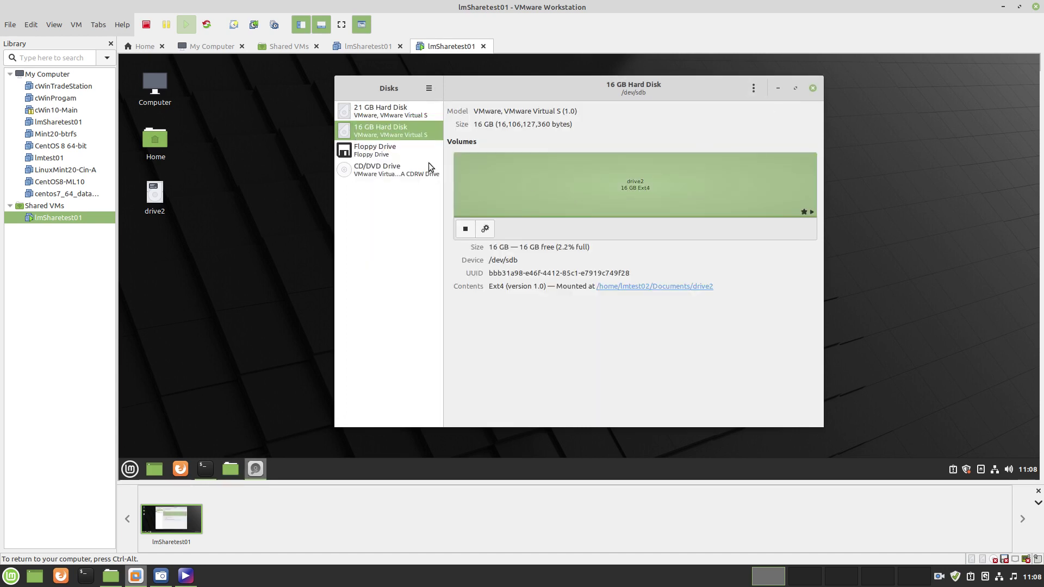
Reopen drive2 from the desktop, permanently delete folder '123', and close the window
double_click(163, 200)
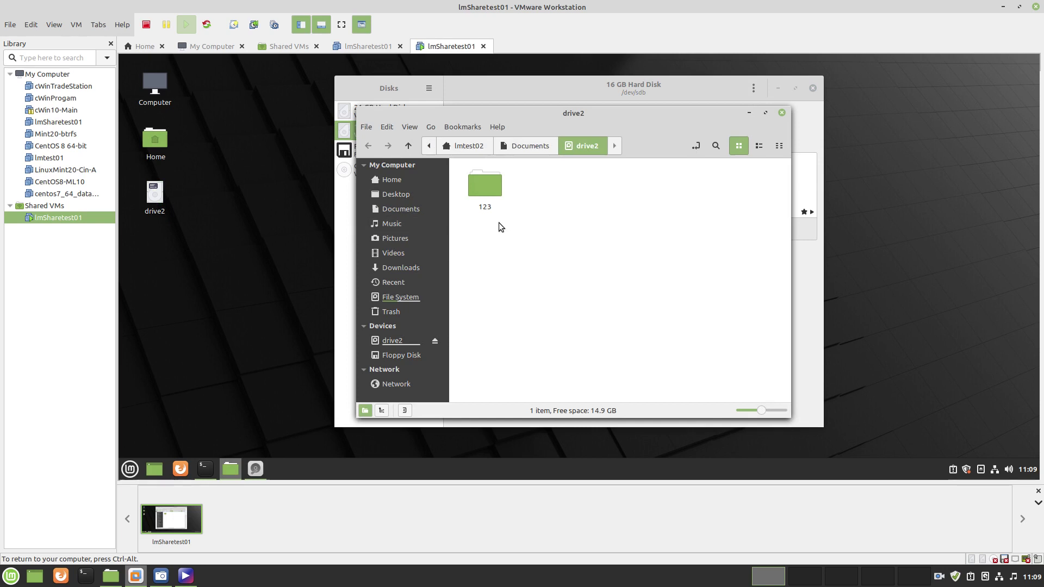
left_click(485, 182)
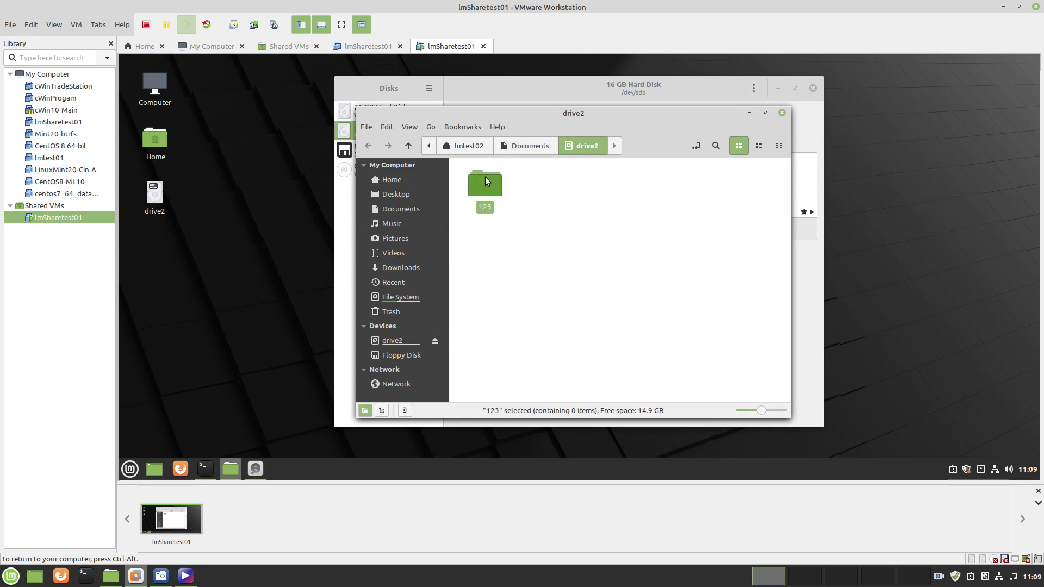
right_click(485, 182)
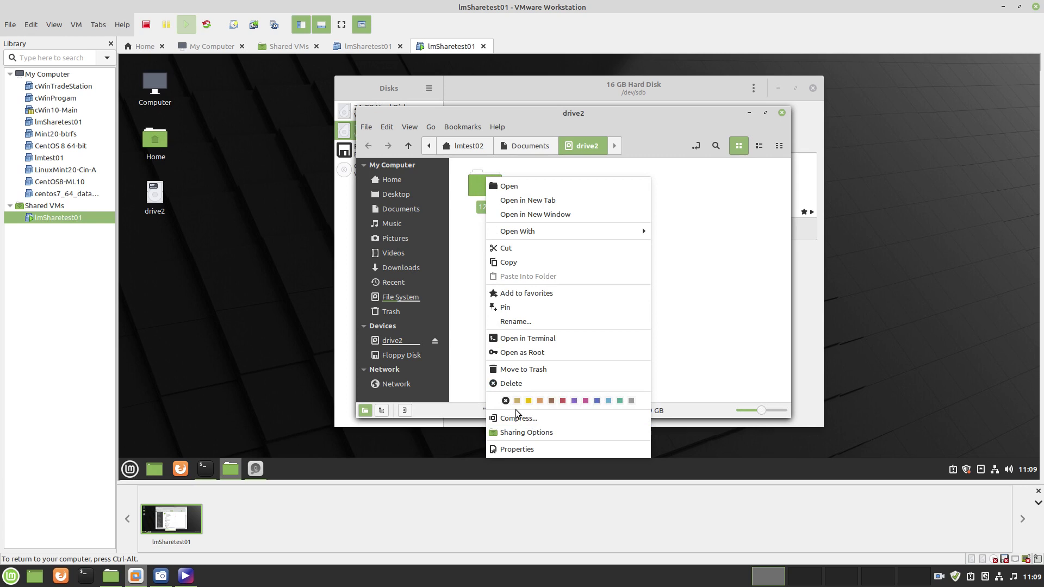
left_click(511, 383)
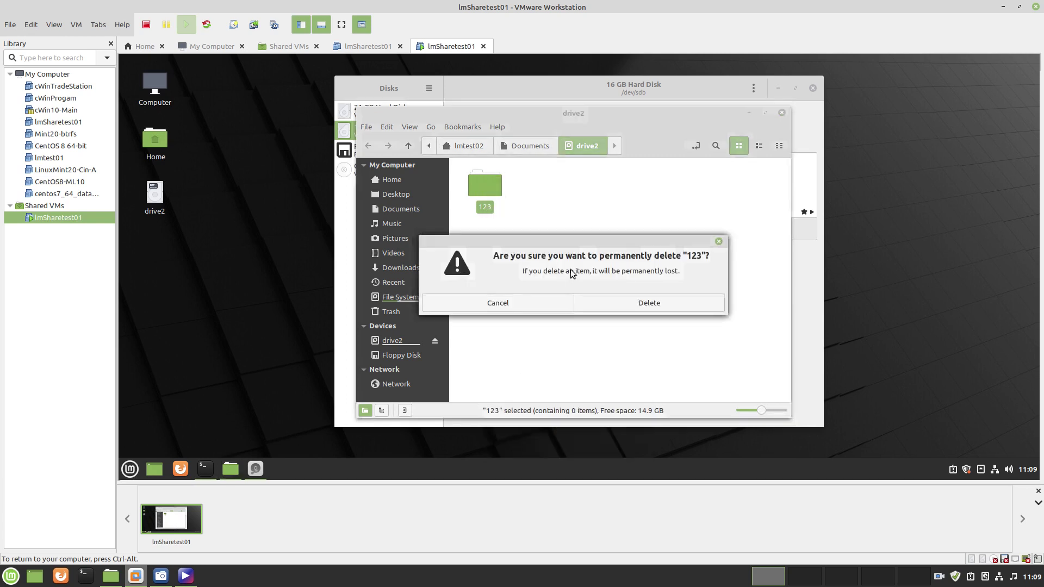
left_click(591, 302)
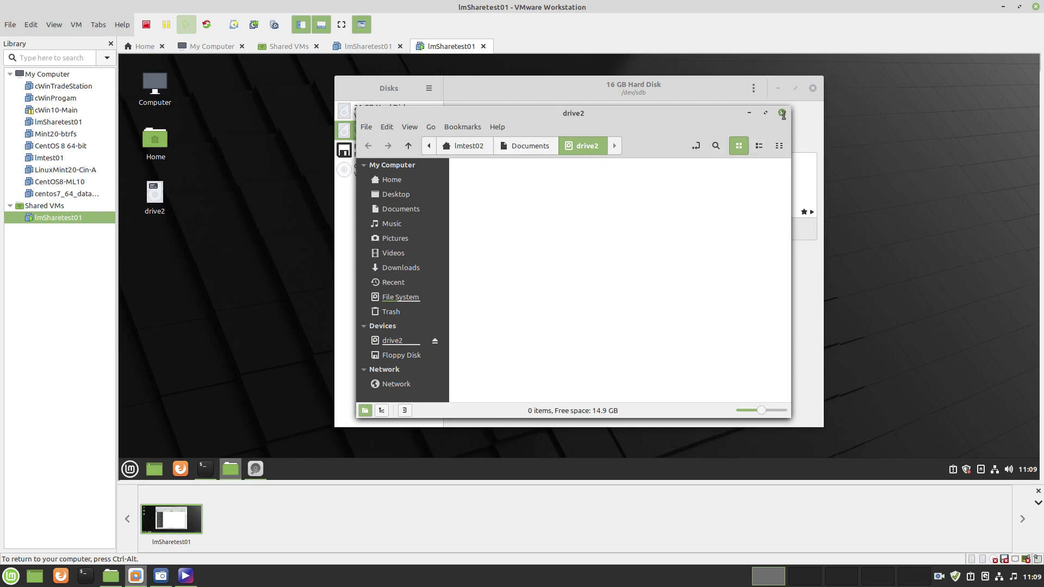
left_click(783, 114)
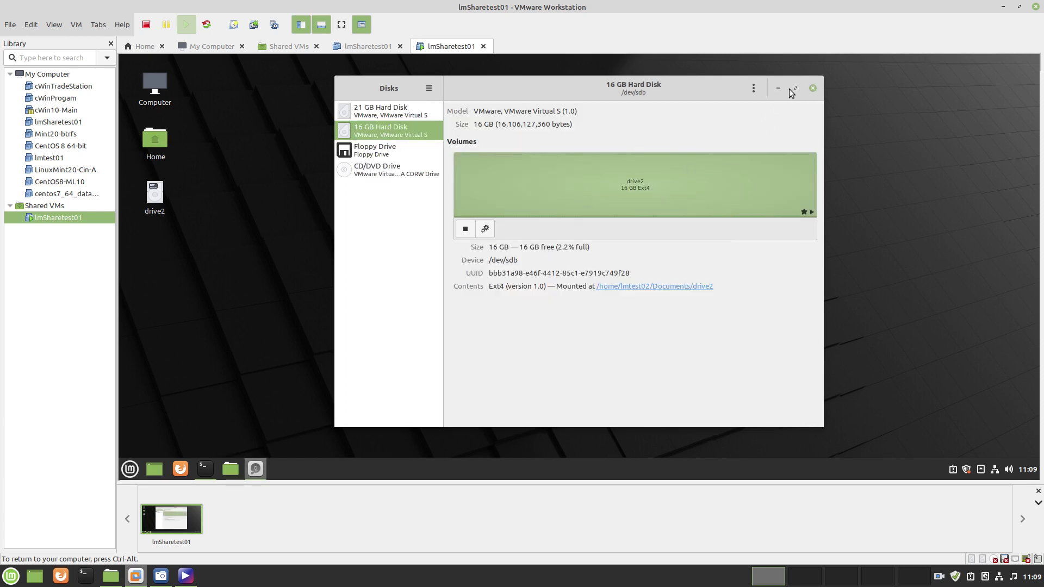